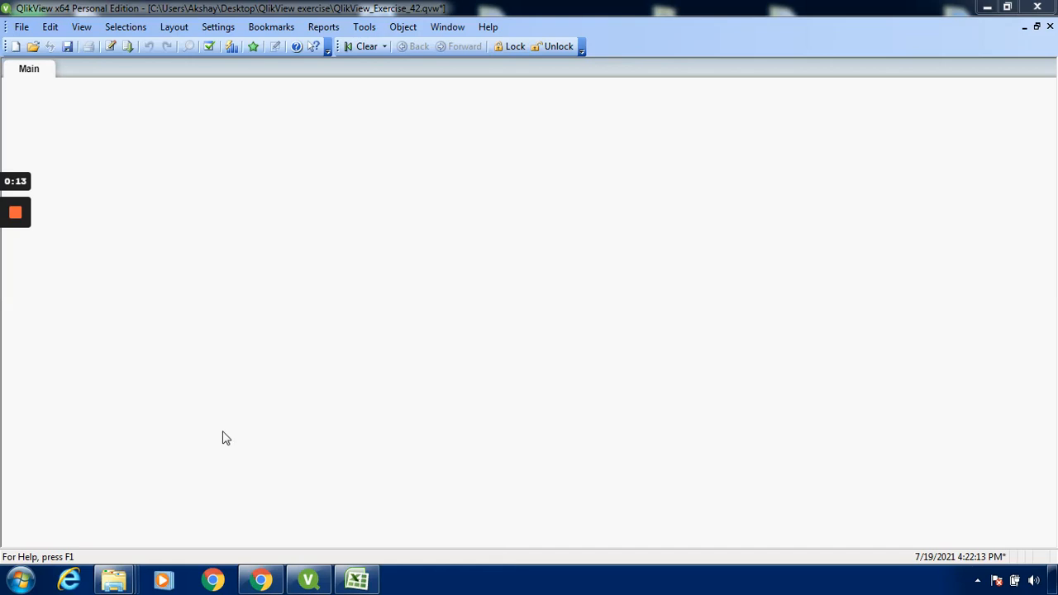
- Open the document's load script and start a field data import that uses a local file as its source
click(20, 28)
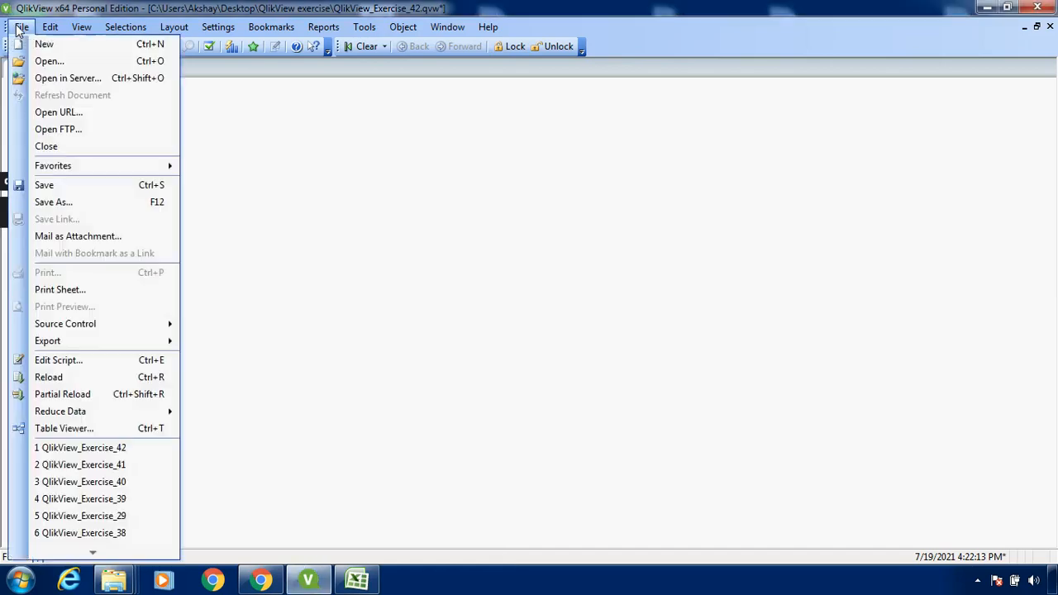
click(53, 360)
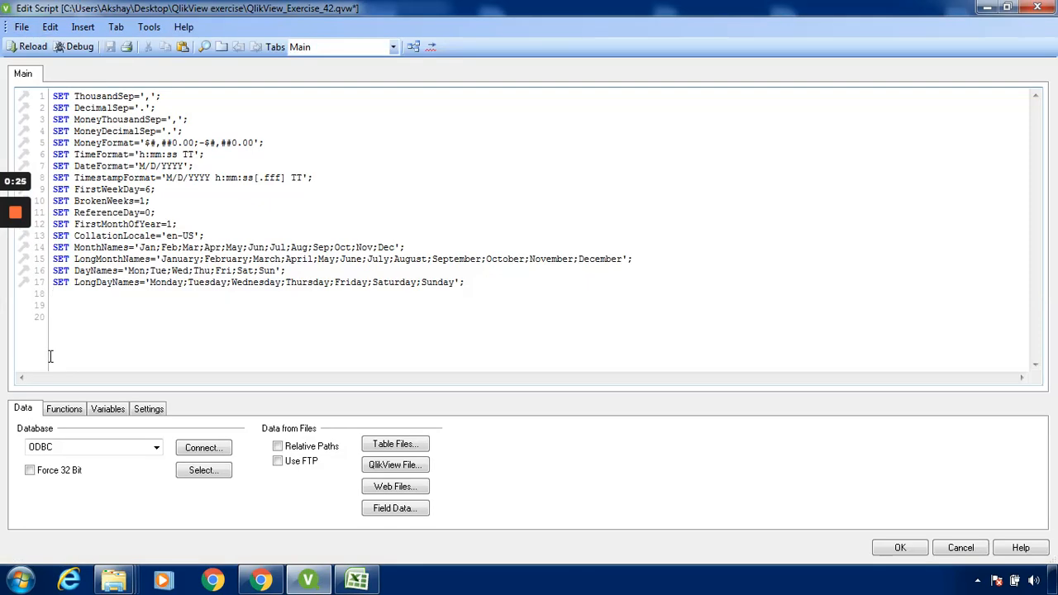
click(409, 518)
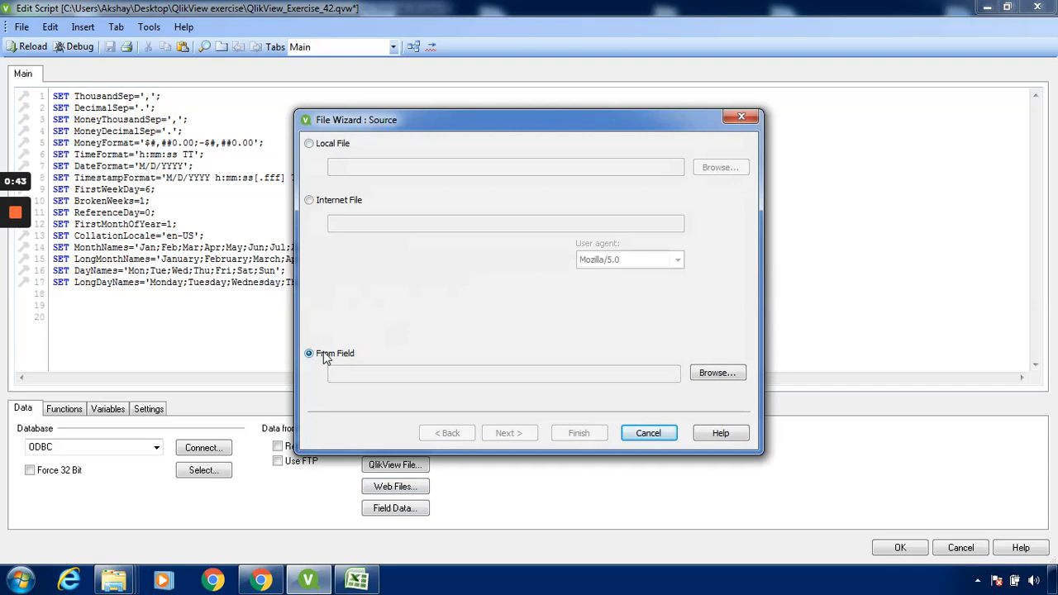
click(310, 144)
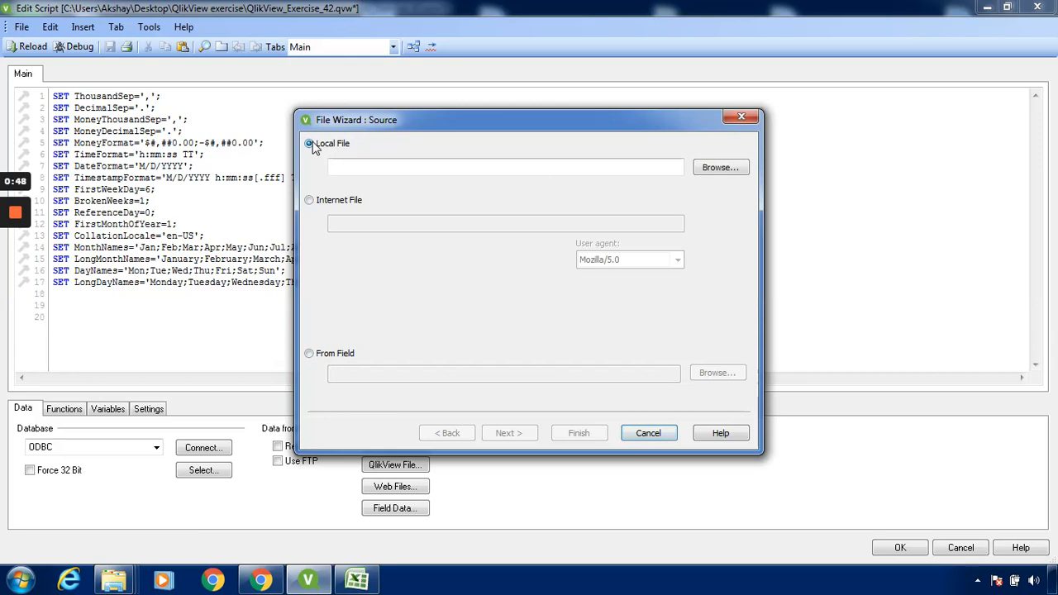
click(313, 205)
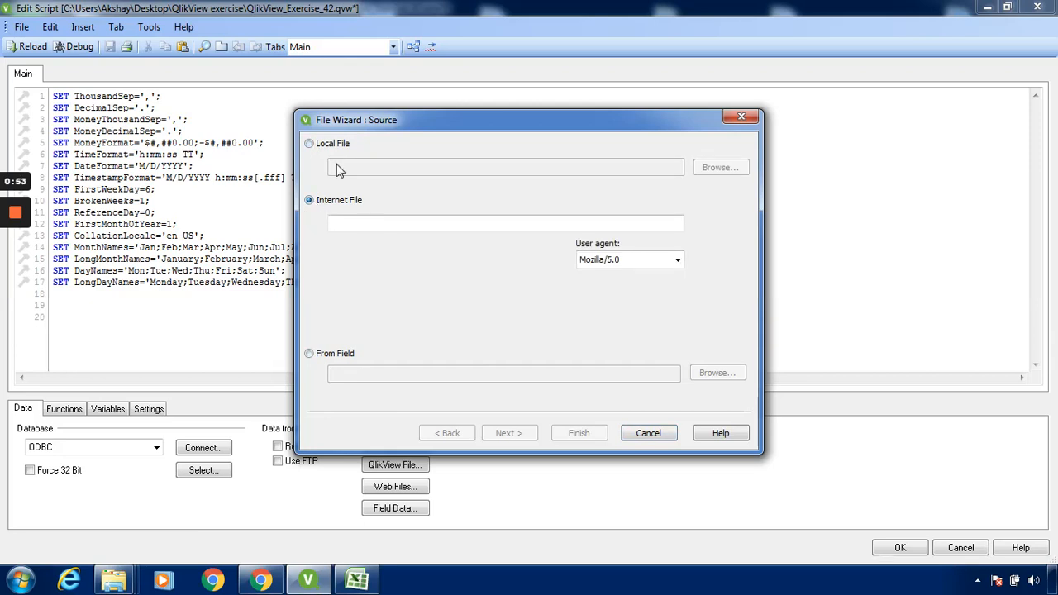
click(310, 144)
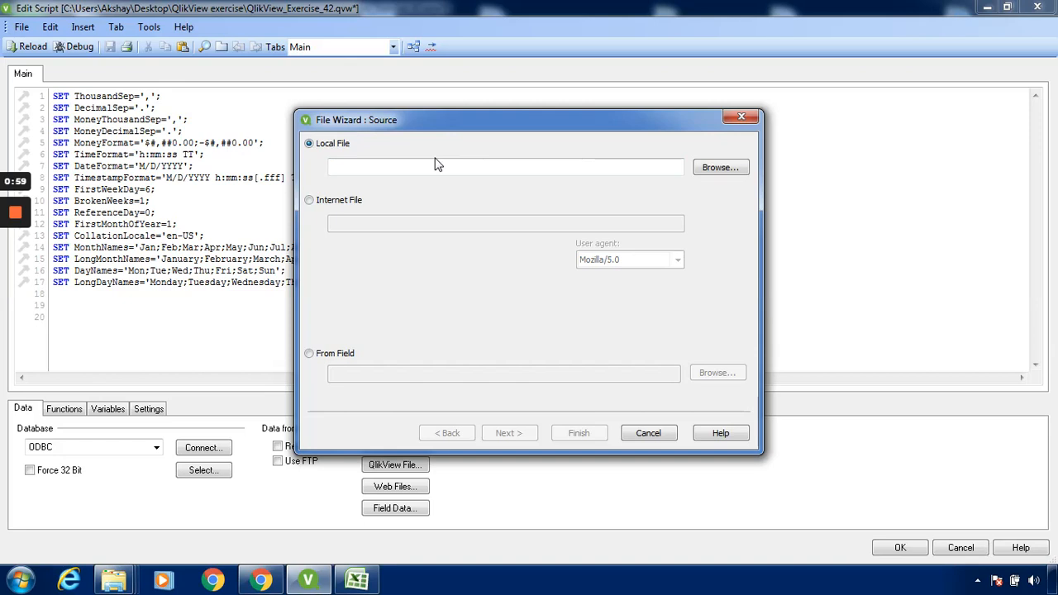
- Choose the Office city sales workbook from the Sample data excel folder as the import source and proceed to the file type settings
click(719, 167)
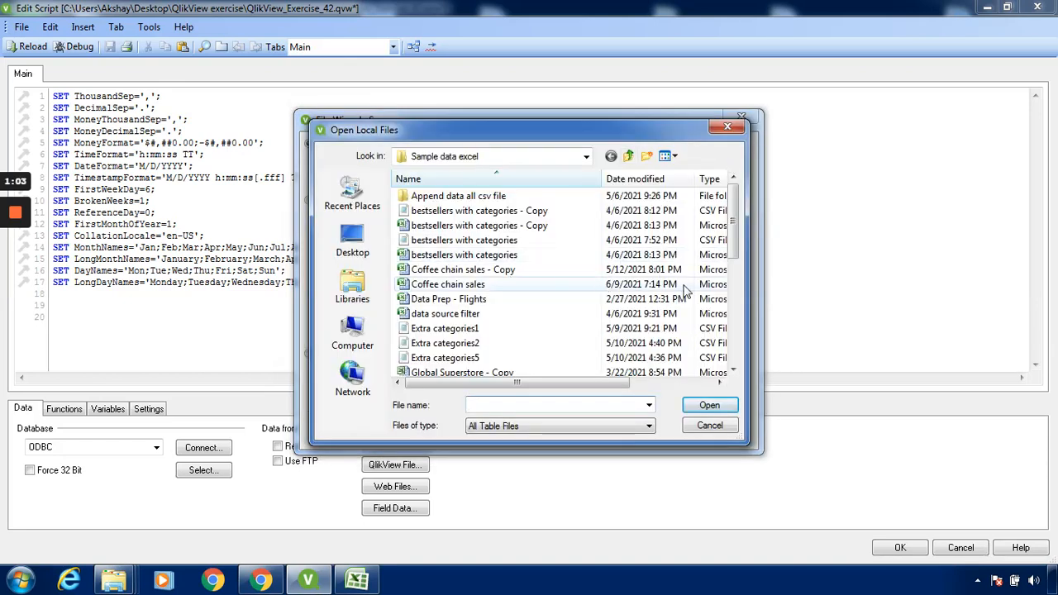
click(732, 324)
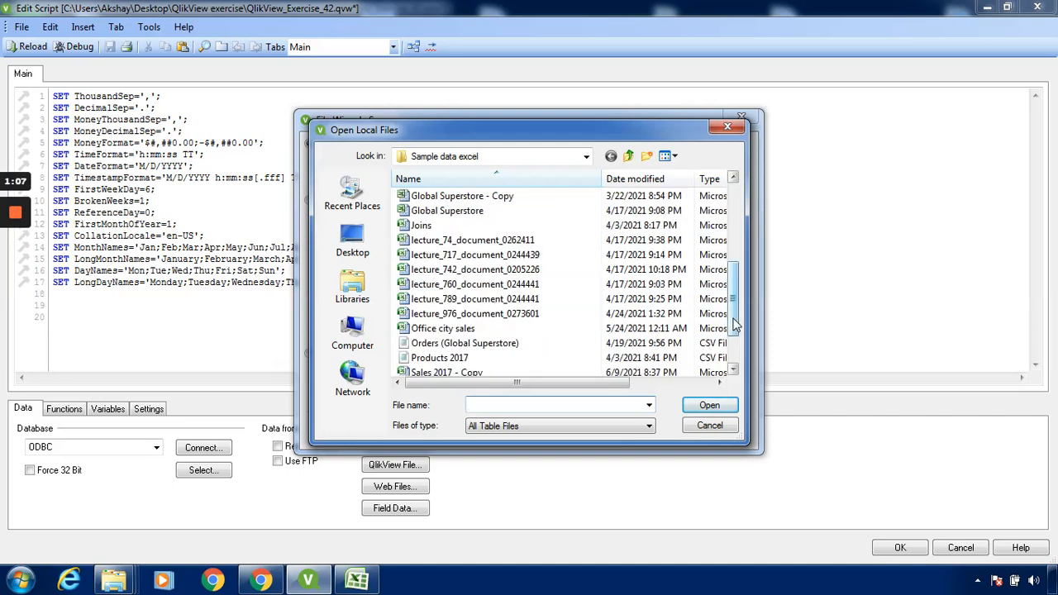
click(739, 344)
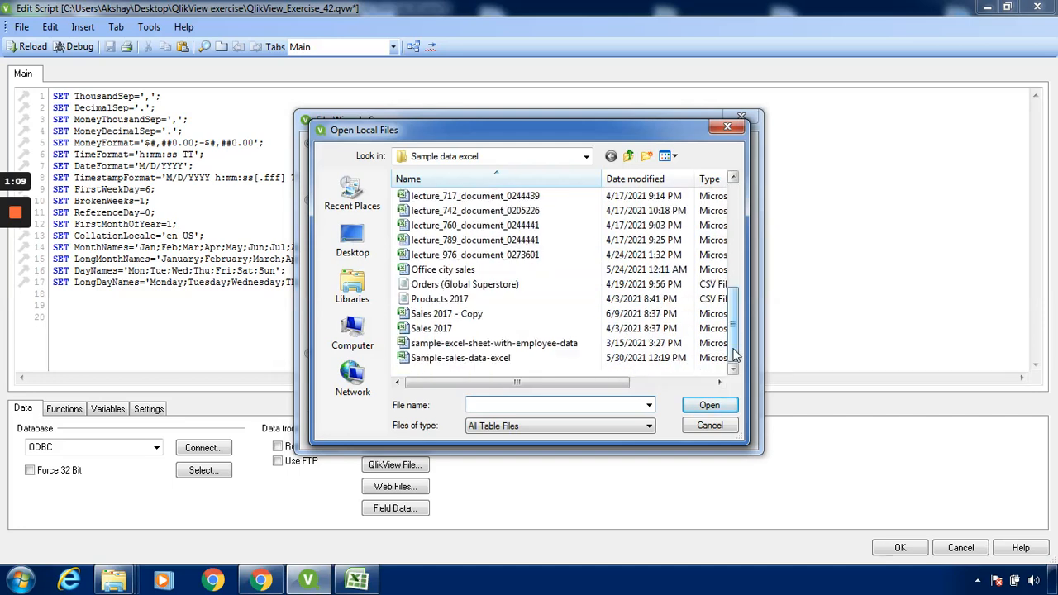
click(430, 270)
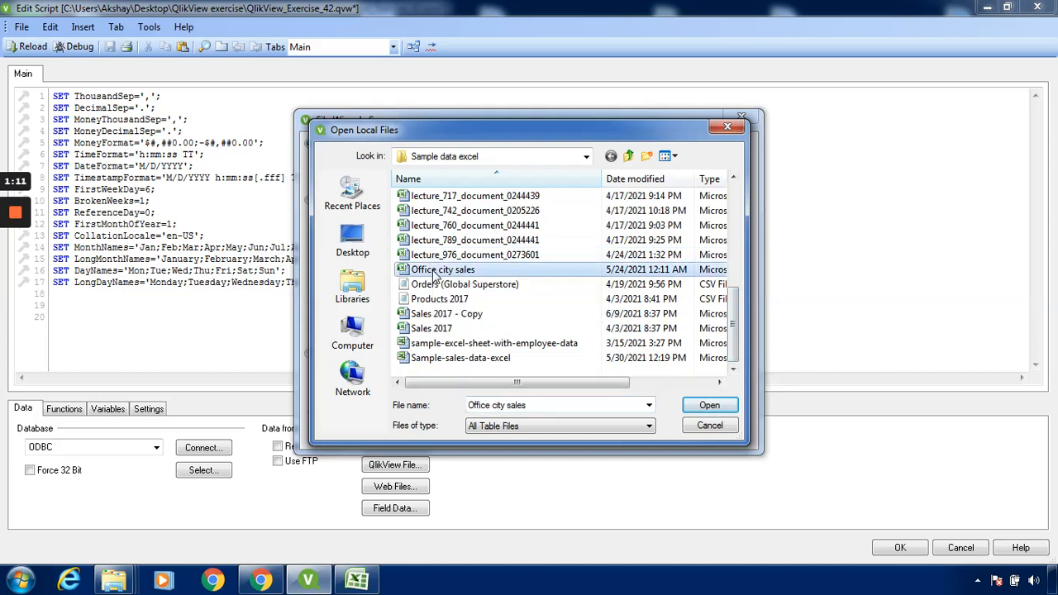
click(698, 406)
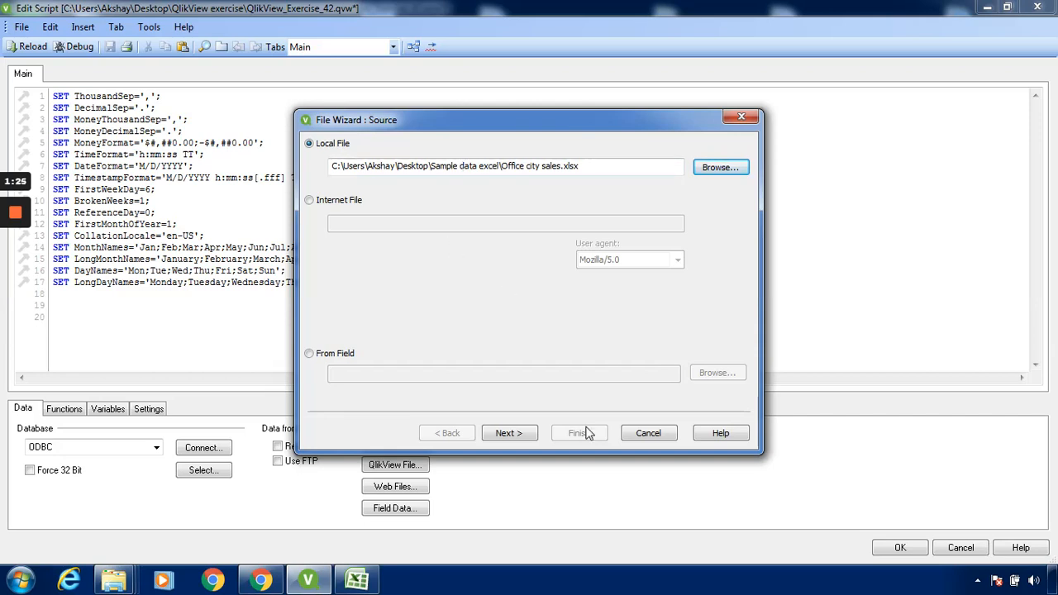
click(524, 440)
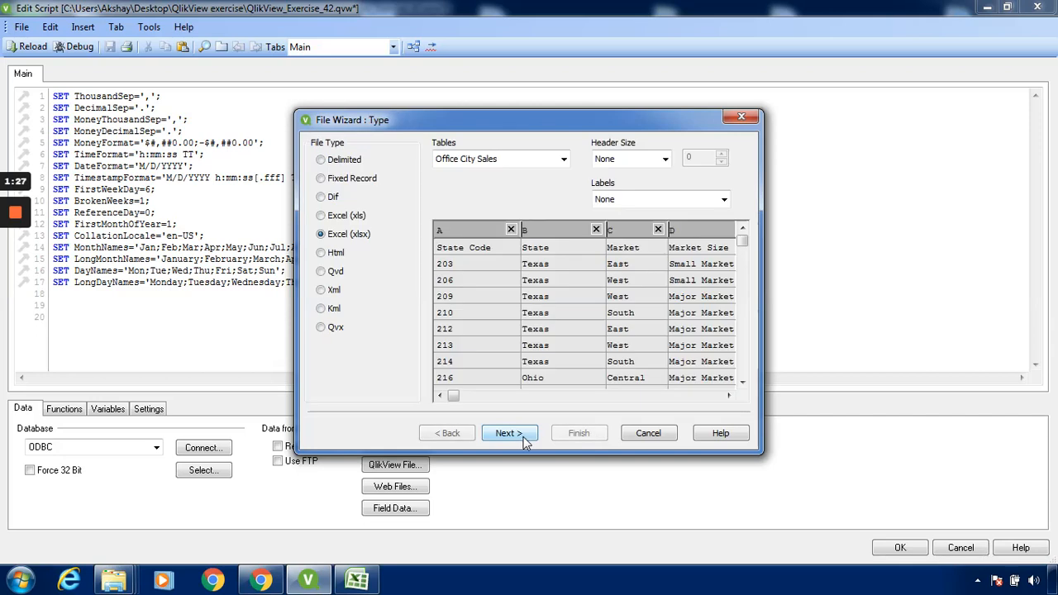
- Set the import's labels to Embedded Labels and pick the Office City Sales table
click(709, 397)
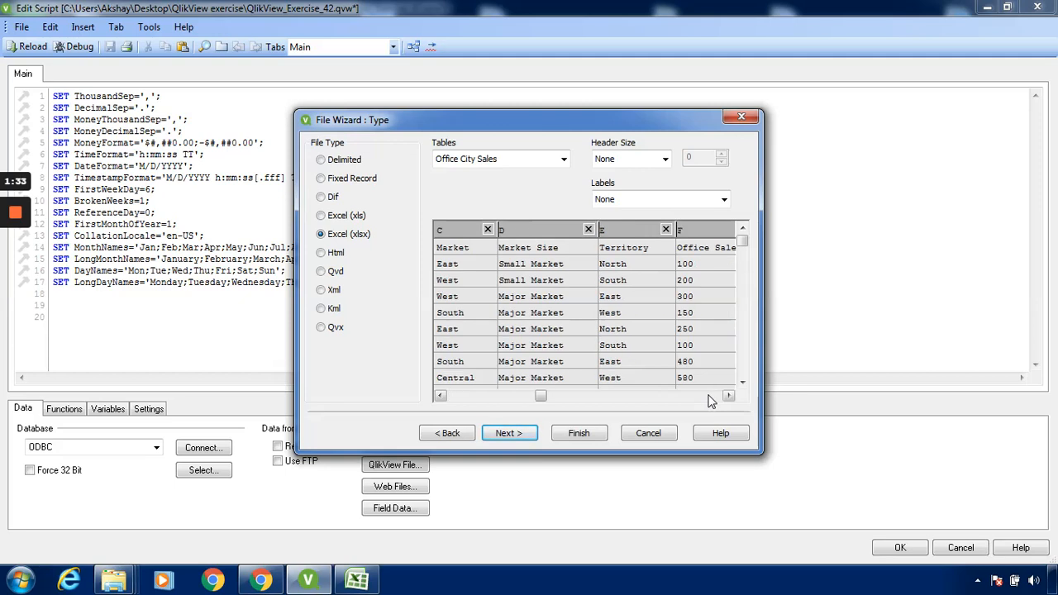
click(709, 395)
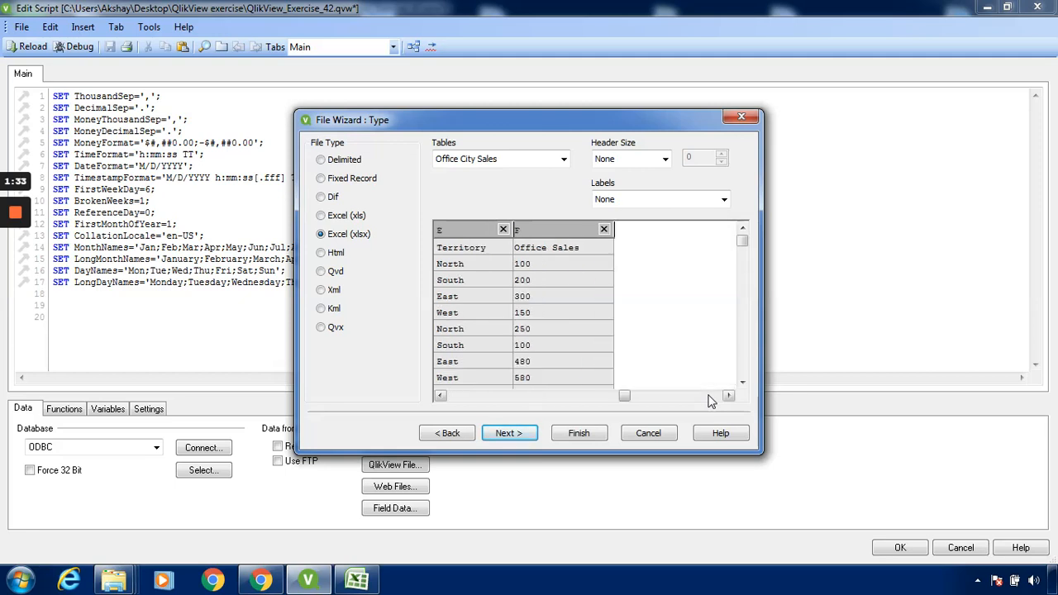
click(458, 399)
click(458, 398)
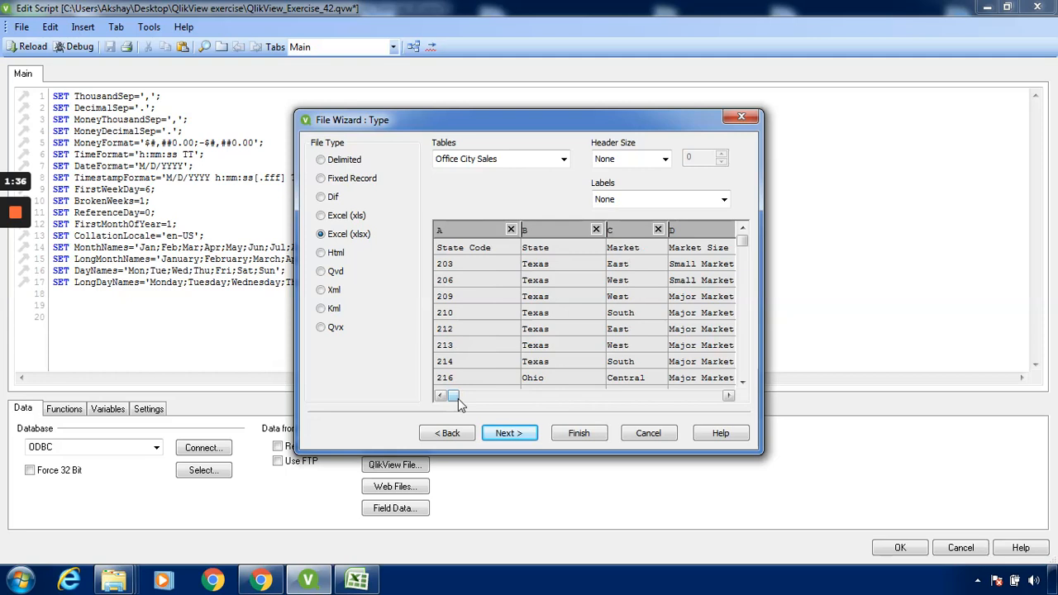
click(724, 199)
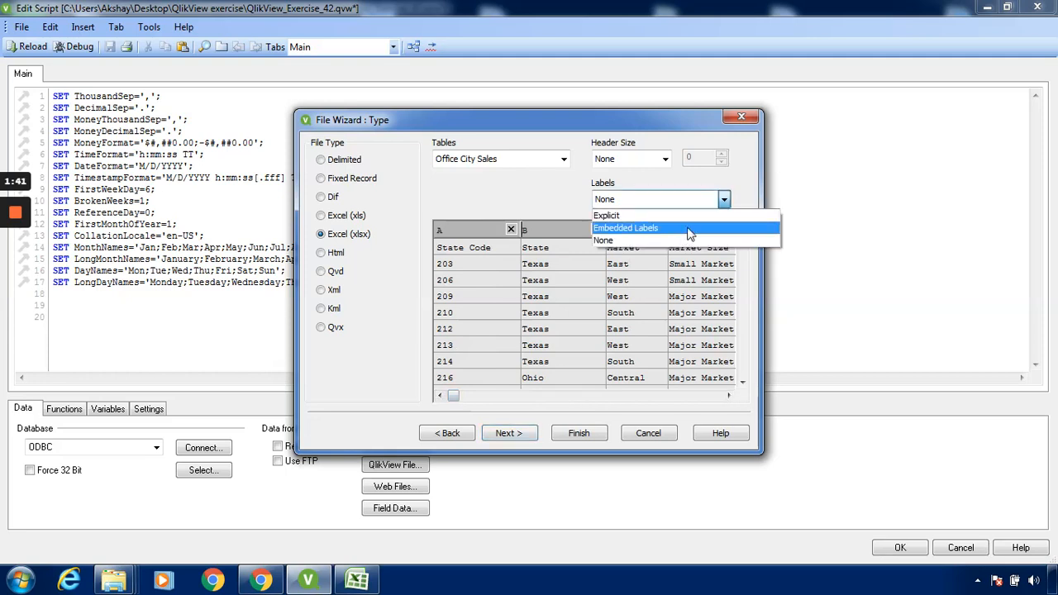
click(690, 231)
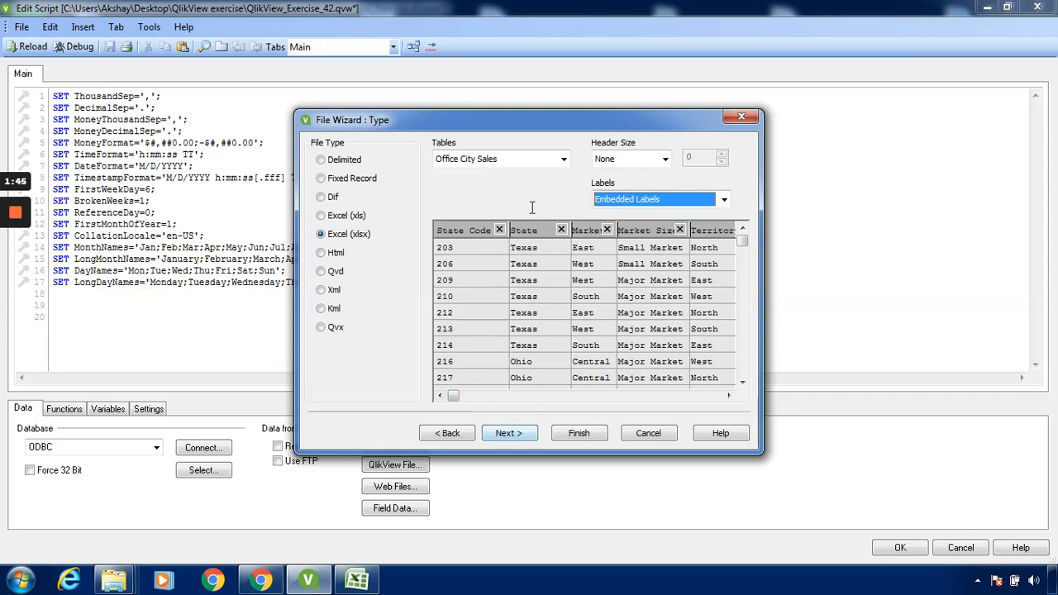
click(560, 159)
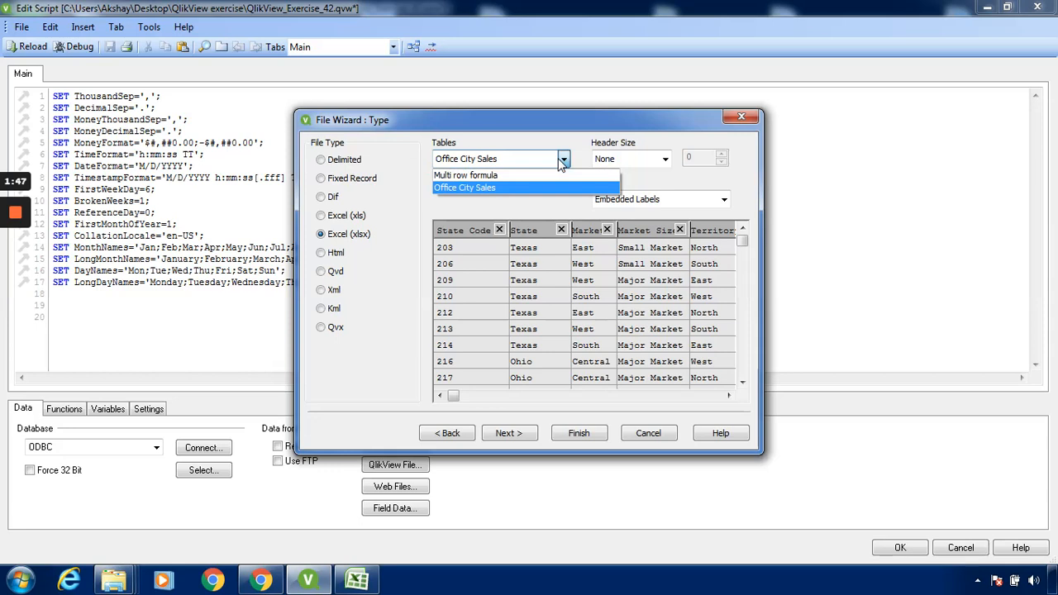
click(552, 190)
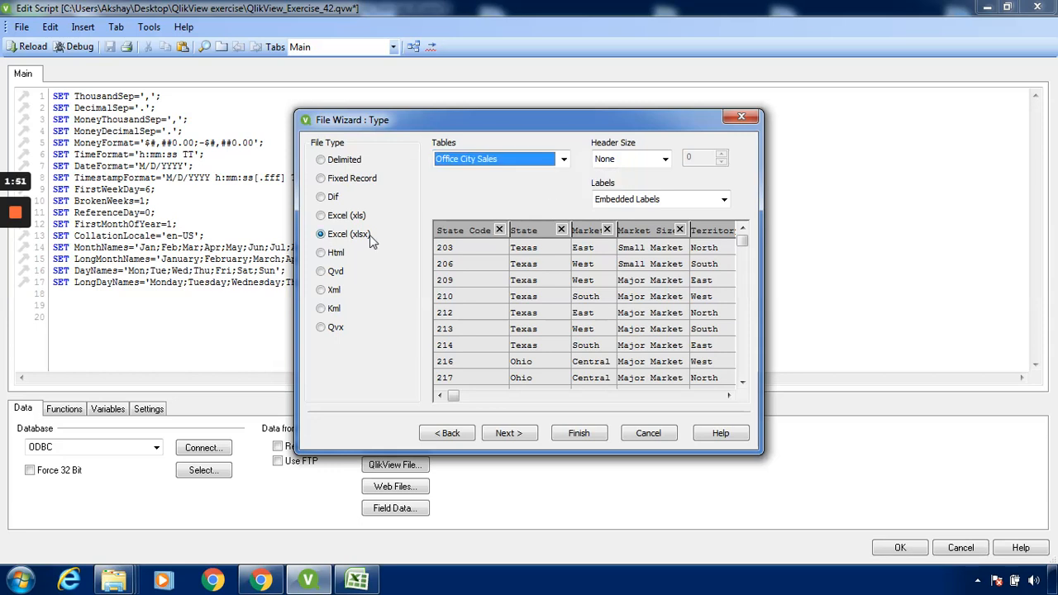
- Finish the file wizard with its default options to insert the load statement, accept the script and reload the document
click(506, 434)
click(506, 433)
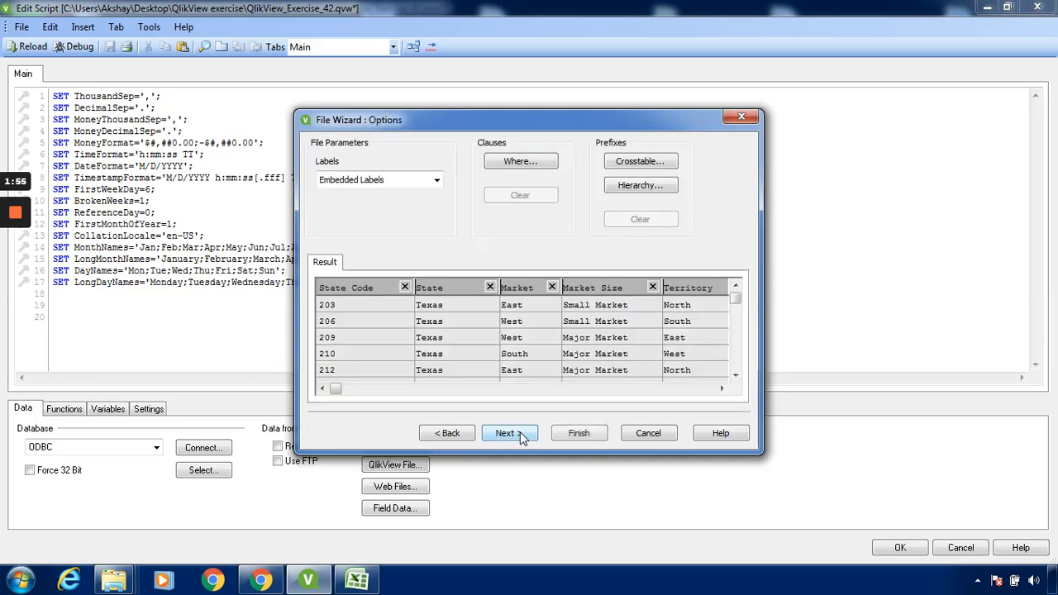
click(521, 436)
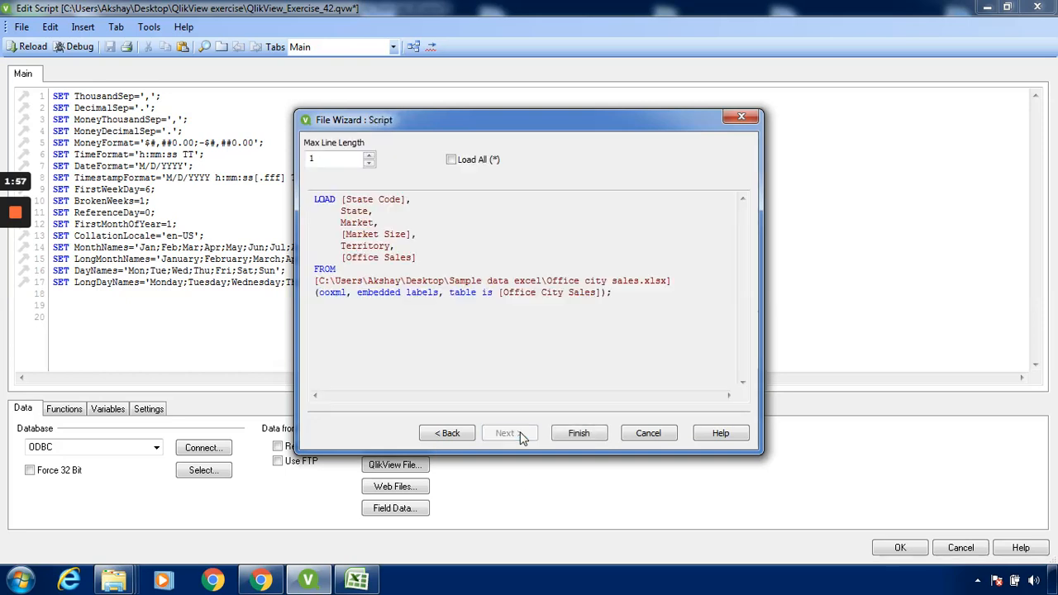
click(579, 433)
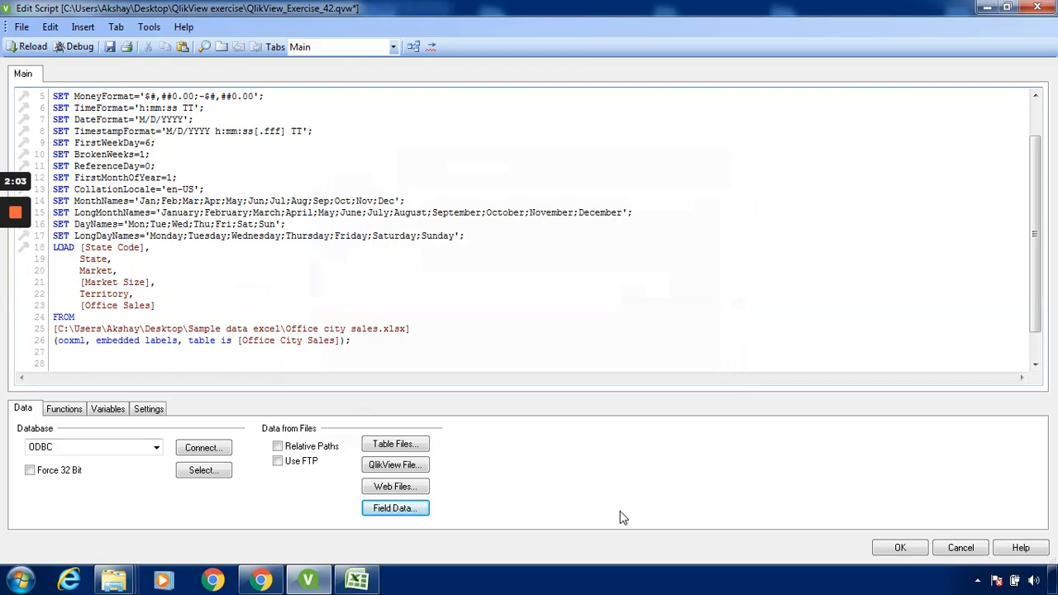
click(899, 548)
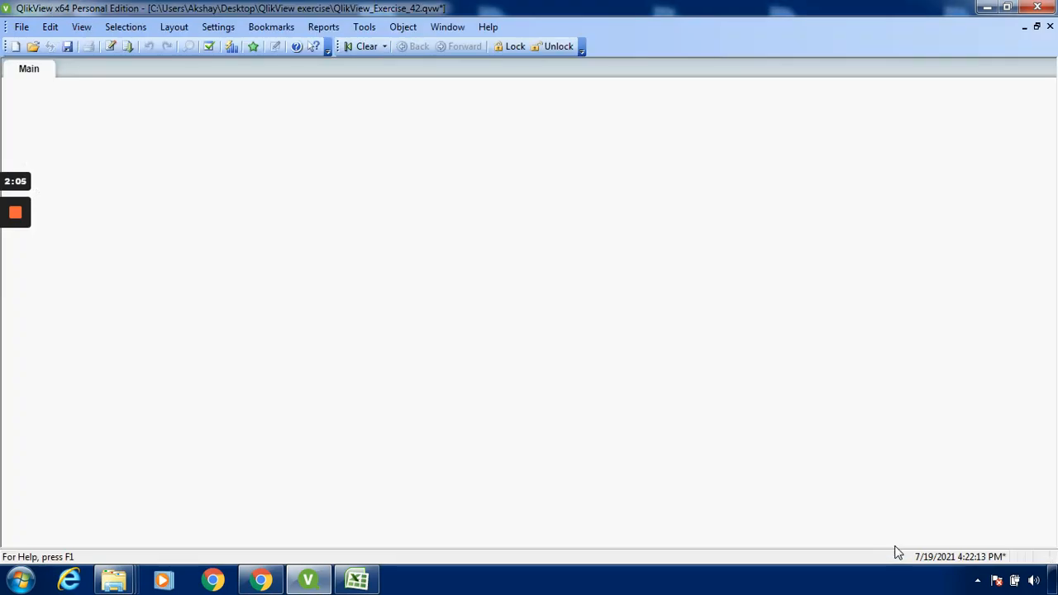
click(128, 48)
- Create a table box on the Main sheet displaying all available fields, with fields shown from the Office City Sales table
right_click(342, 222)
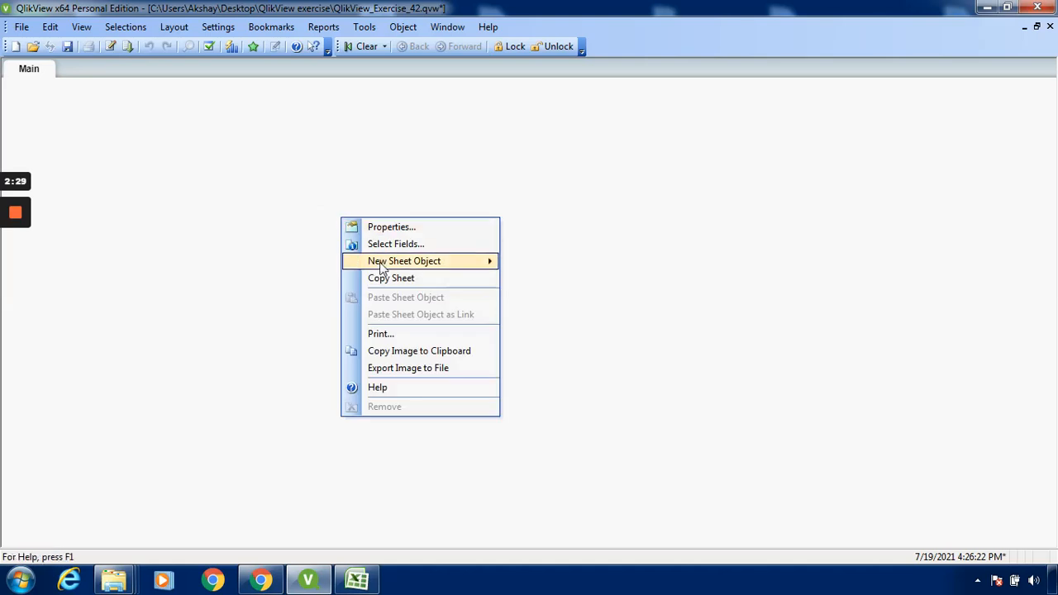
mouse_move(381, 263)
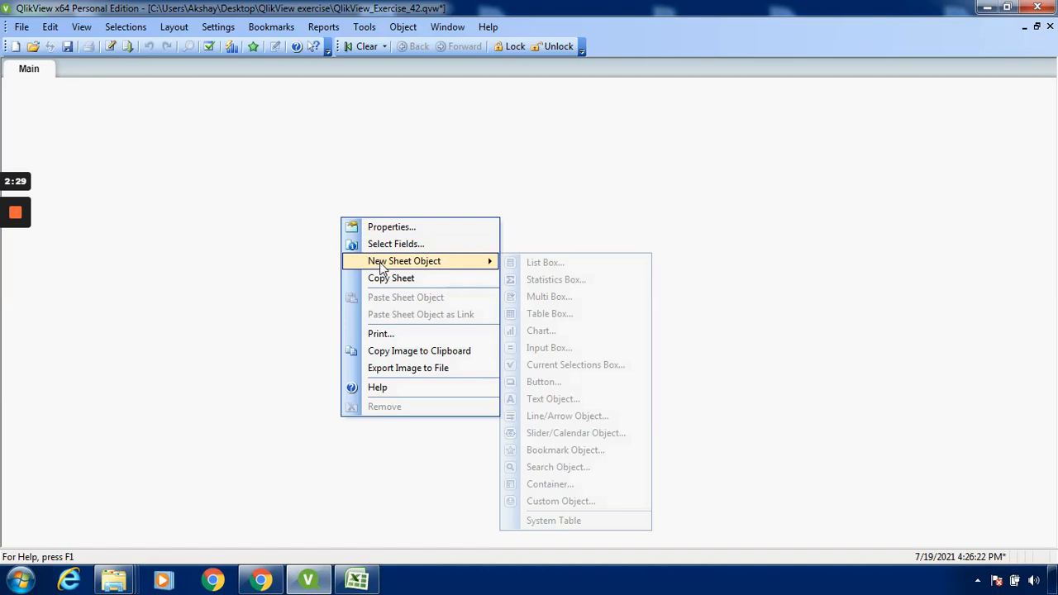
click(552, 317)
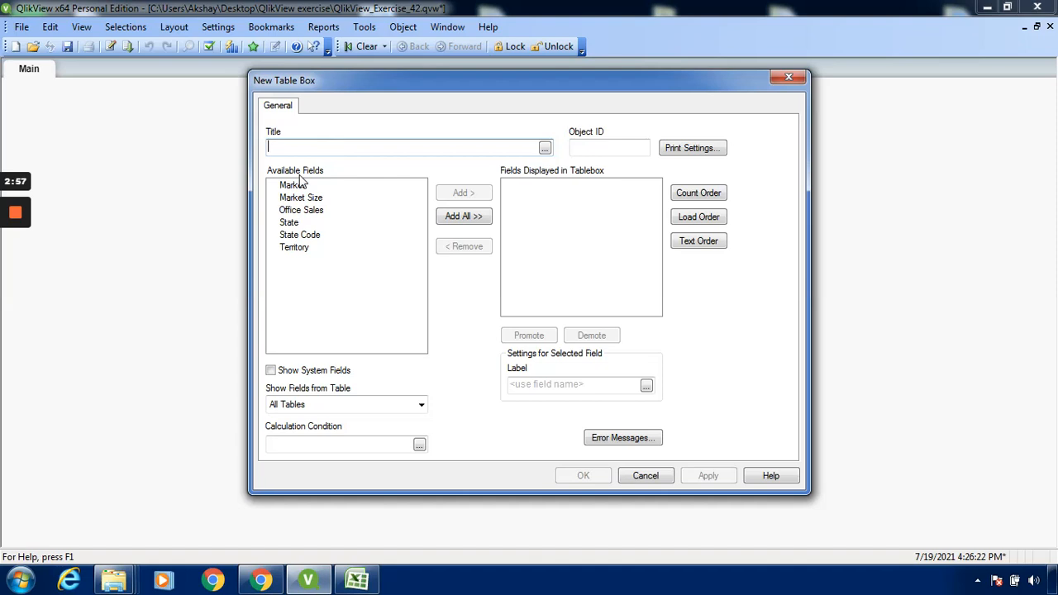
click(468, 220)
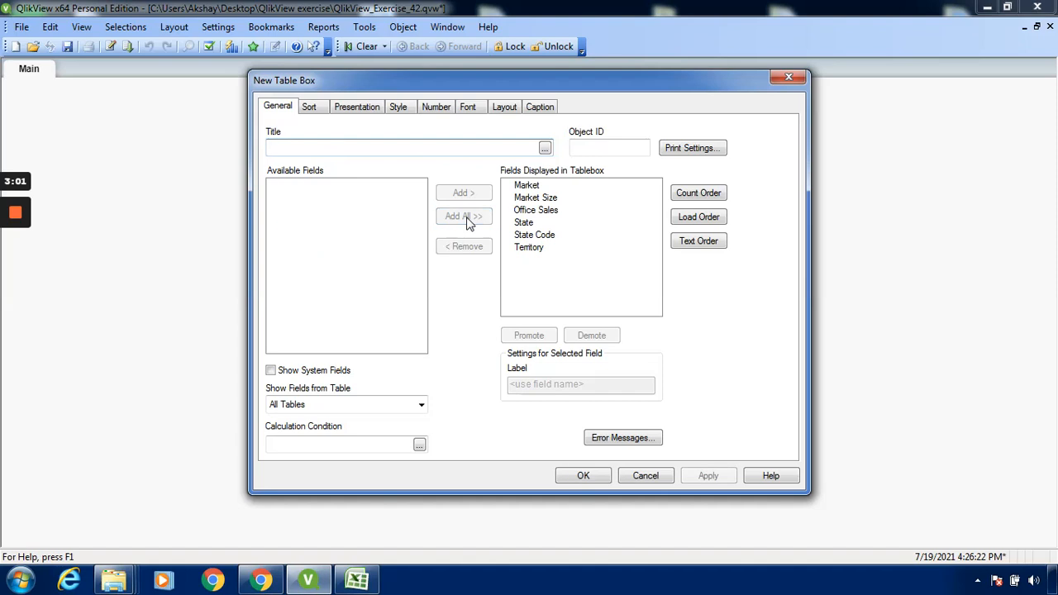
click(421, 405)
click(421, 407)
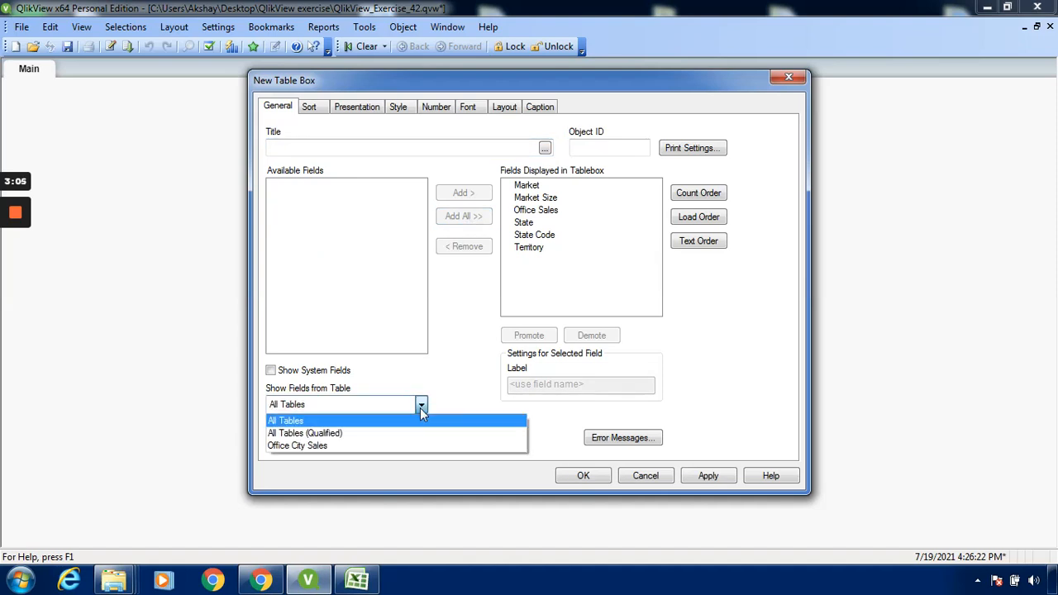
click(393, 445)
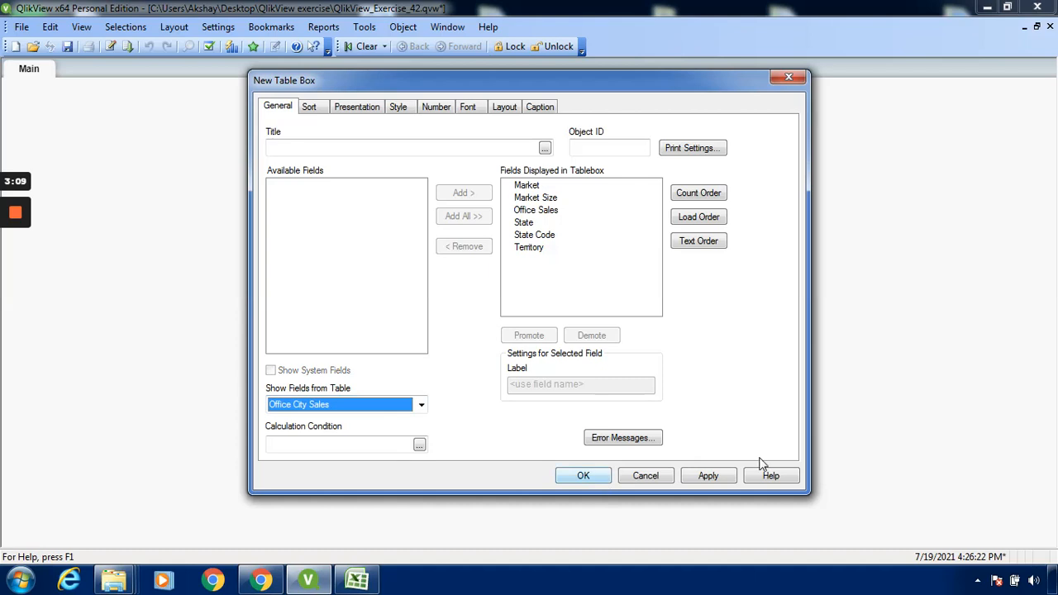
click(726, 480)
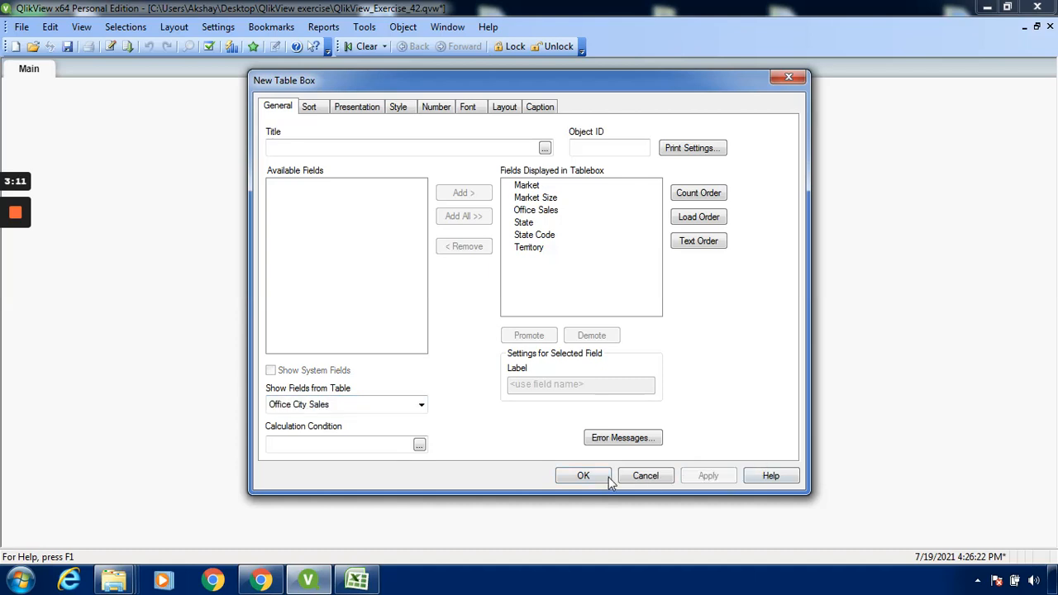
click(583, 477)
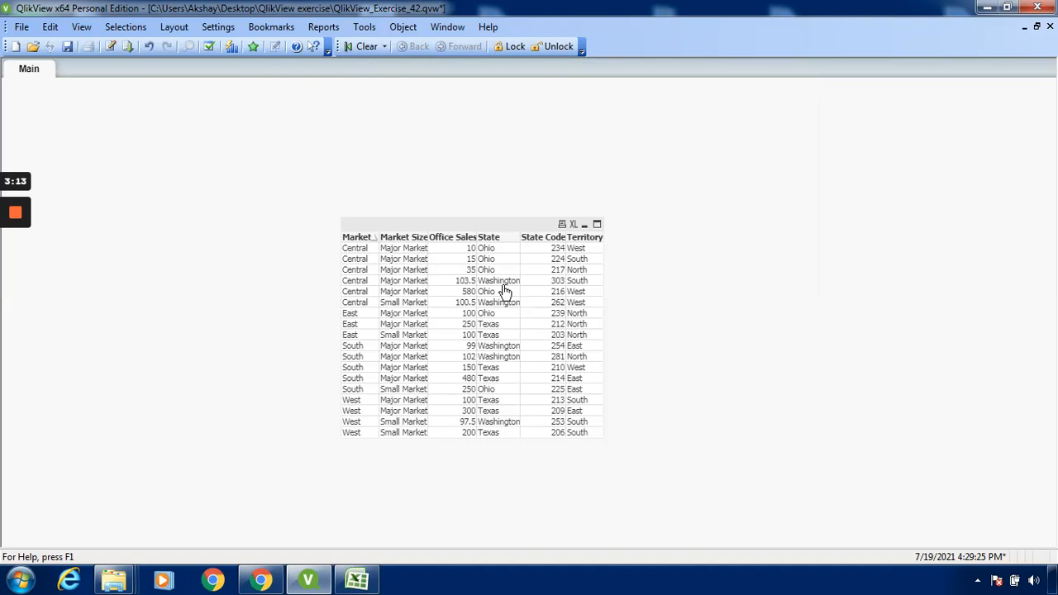
- Move the table box up and to the left on the sheet, then maximise it and restore its size
click(515, 233)
drag(514, 233, 460, 172)
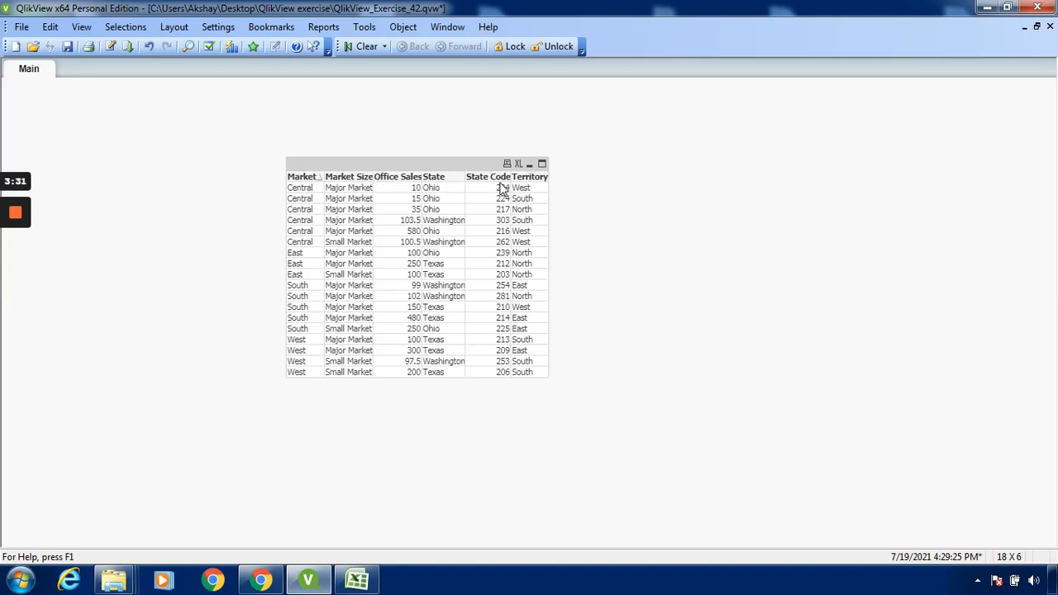
click(542, 164)
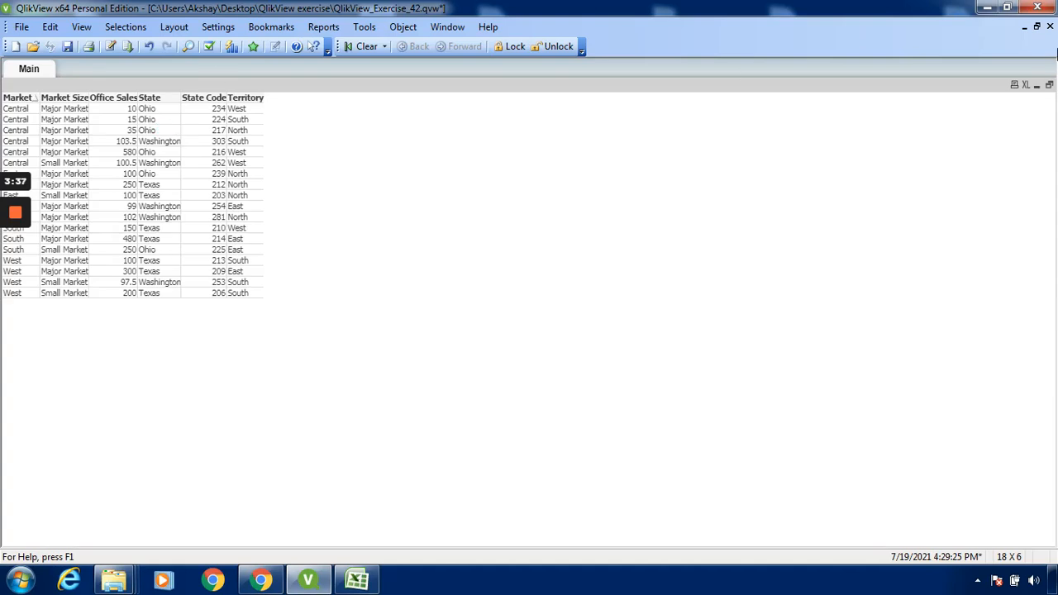
click(1049, 86)
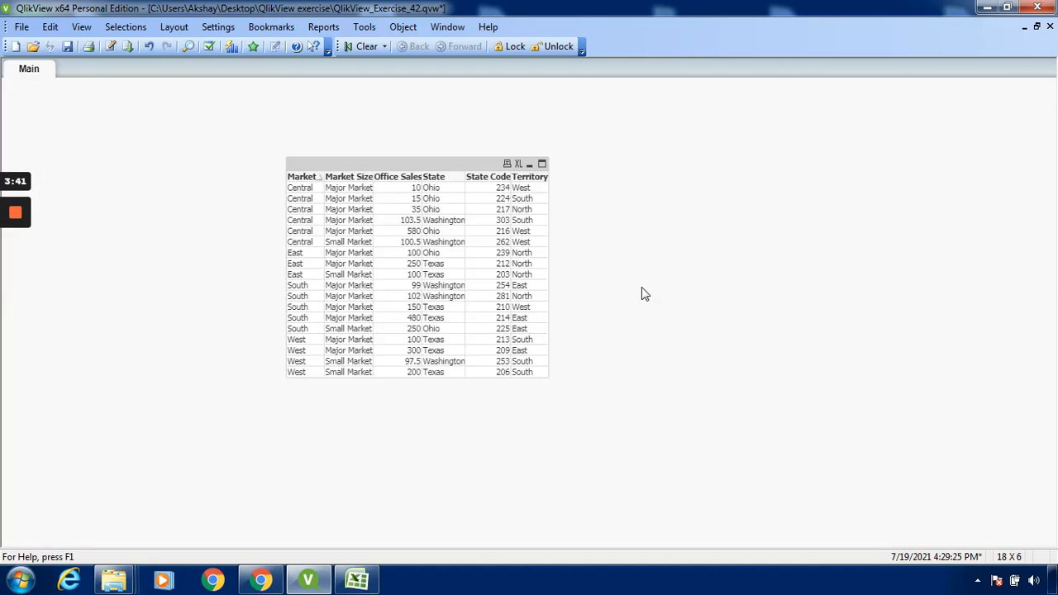